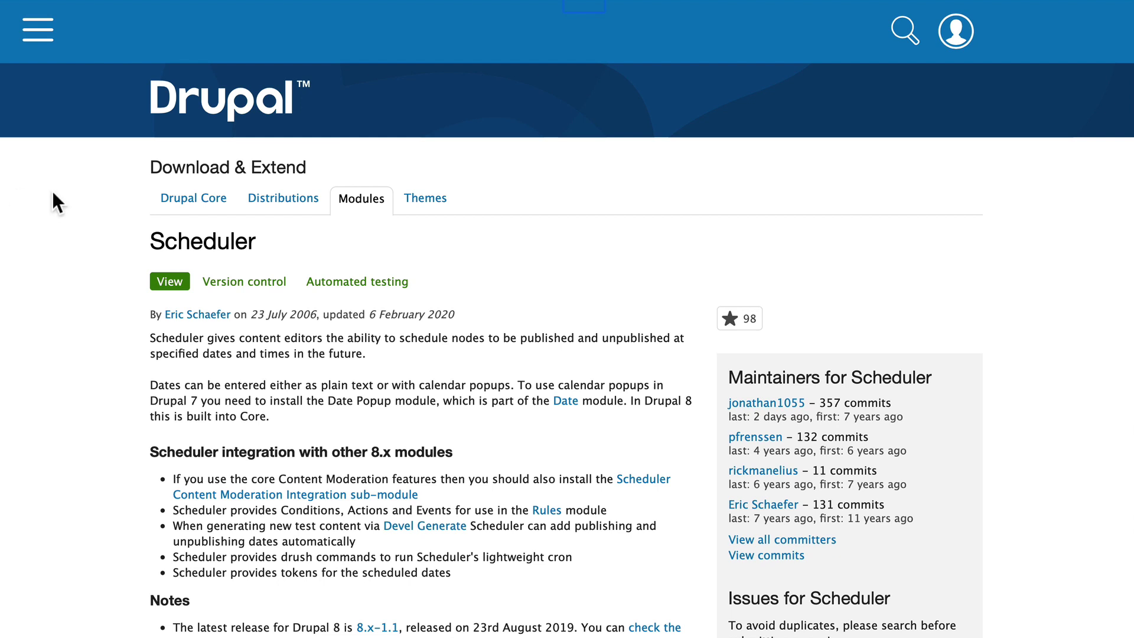
{"action": "scroll", "coordinate": [54, 203], "scroll_direction": "down", "scroll_amount": 1}
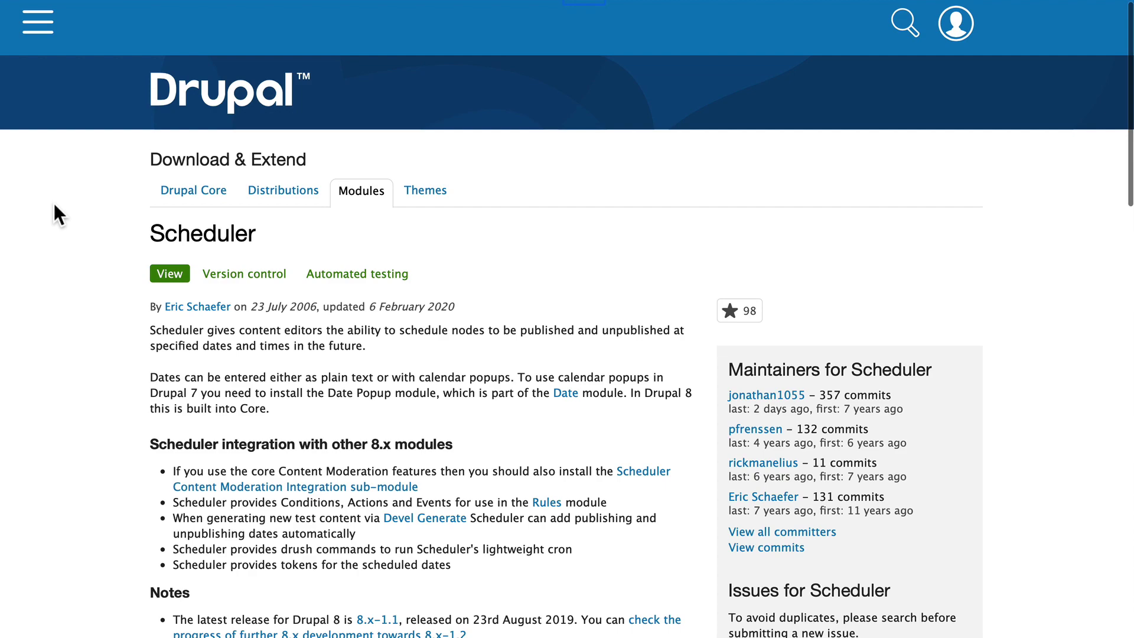
{"action": "scroll", "coordinate": [54, 203], "scroll_direction": "down", "scroll_amount": 3}
{"action": "scroll", "coordinate": [54, 203], "scroll_direction": "down", "scroll_amount": 5}
{"action": "scroll", "coordinate": [54, 203], "scroll_direction": "down", "scroll_amount": 4}
{"action": "scroll", "coordinate": [55, 204], "scroll_direction": "up", "scroll_amount": 3}
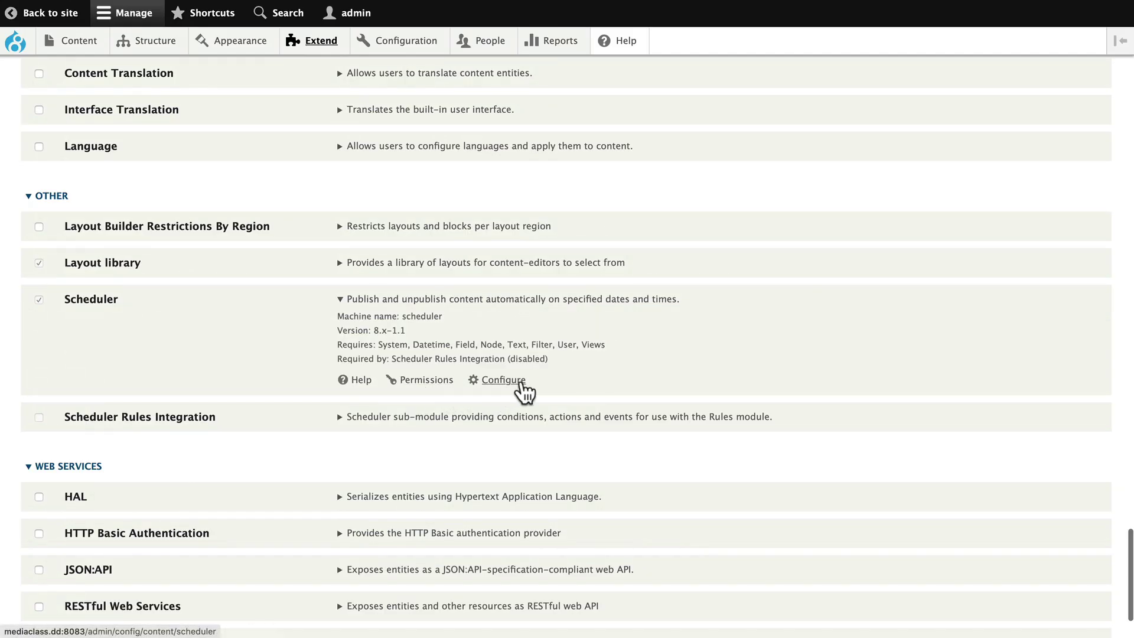
View the Scheduler module's configuration and its Lightweight cron settings with access key.
{"action": "left_click", "coordinate": [501, 380]}
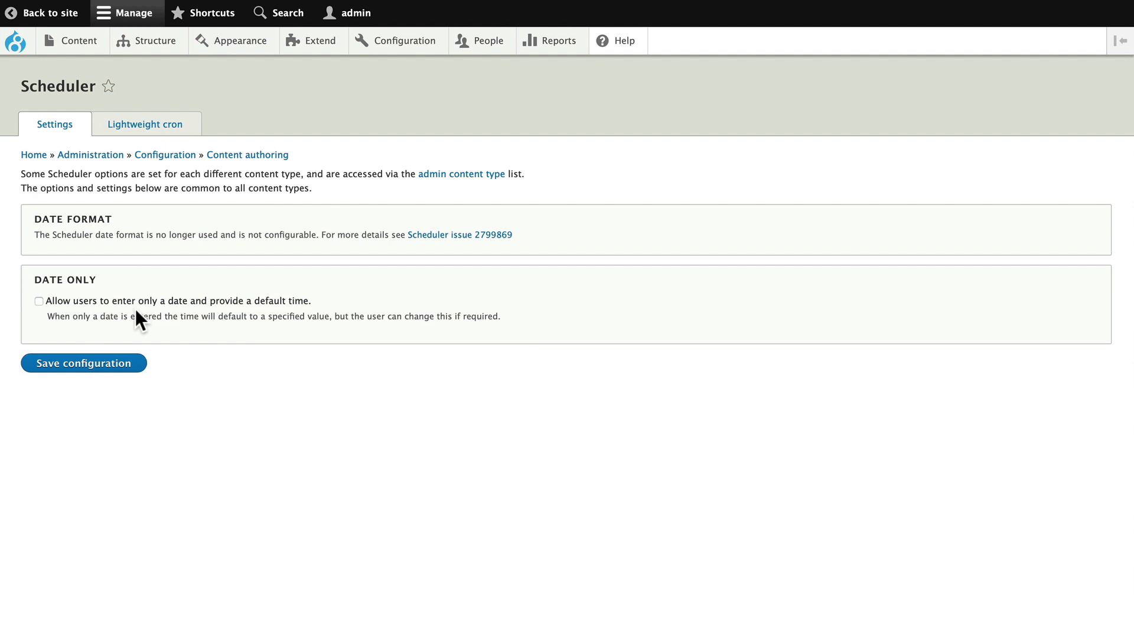
{"action": "left_click", "coordinate": [144, 125]}
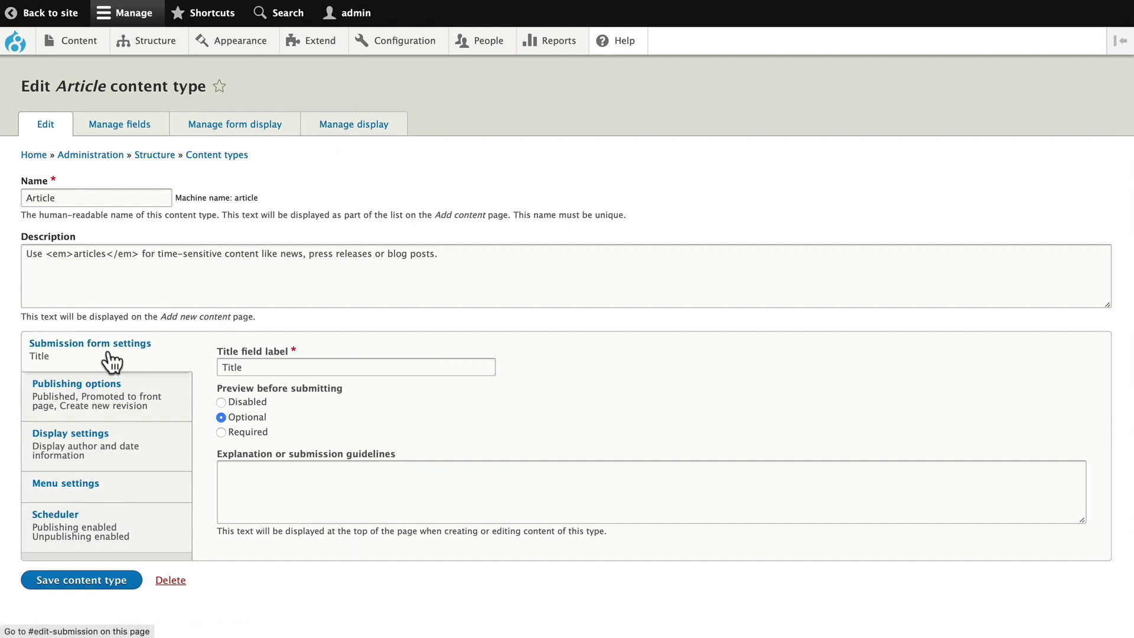
Show the Article type's Scheduler settings and reveal the past-publication-date options.
{"action": "left_click", "coordinate": [64, 531]}
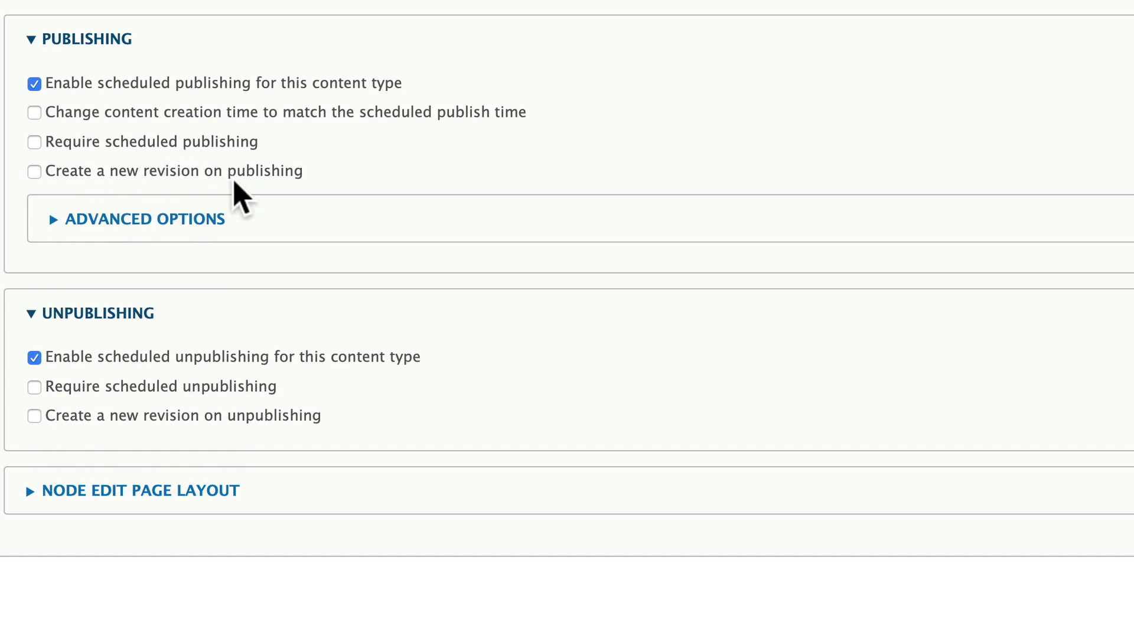
{"action": "left_click", "coordinate": [103, 240]}
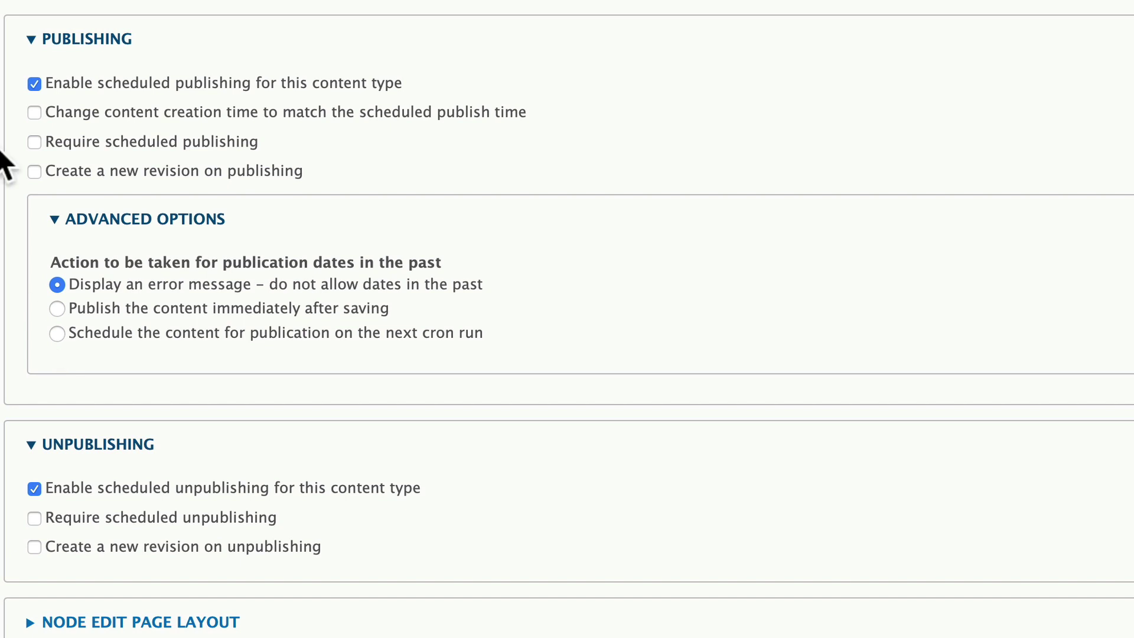
{"action": "scroll", "coordinate": [5, 164], "scroll_direction": "down", "scroll_amount": 3}
{"action": "scroll", "coordinate": [8, 183], "scroll_direction": "down", "scroll_amount": 1}
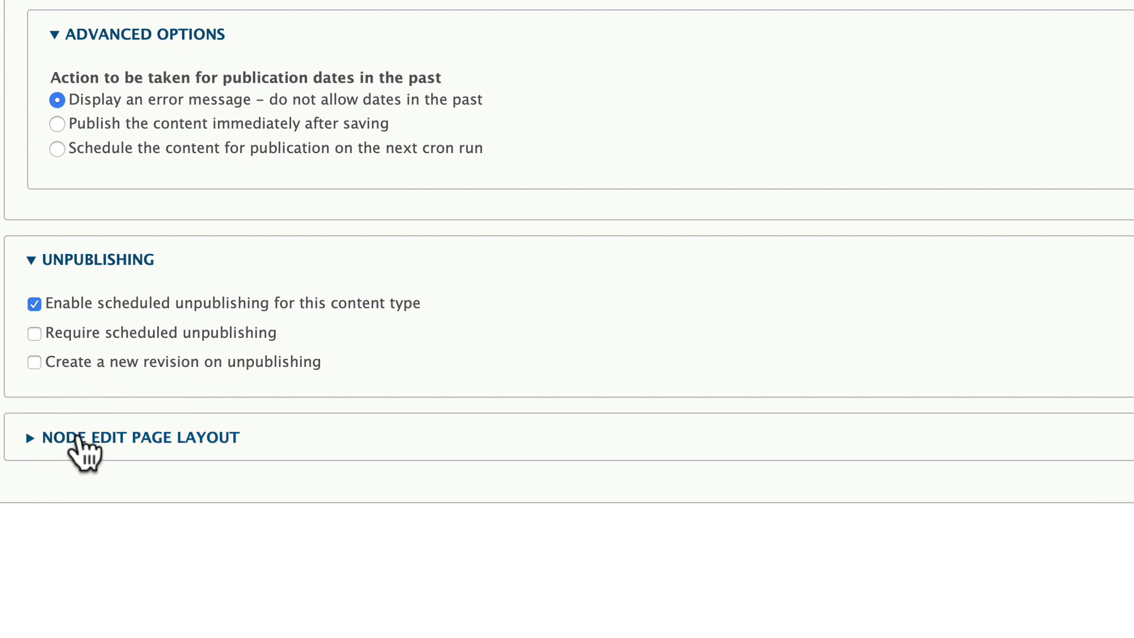
Review node edit page layout, save the Article type, and start a new Article.
{"action": "left_click", "coordinate": [85, 452]}
{"action": "scroll", "coordinate": [2, 399], "scroll_direction": "down", "scroll_amount": 3}
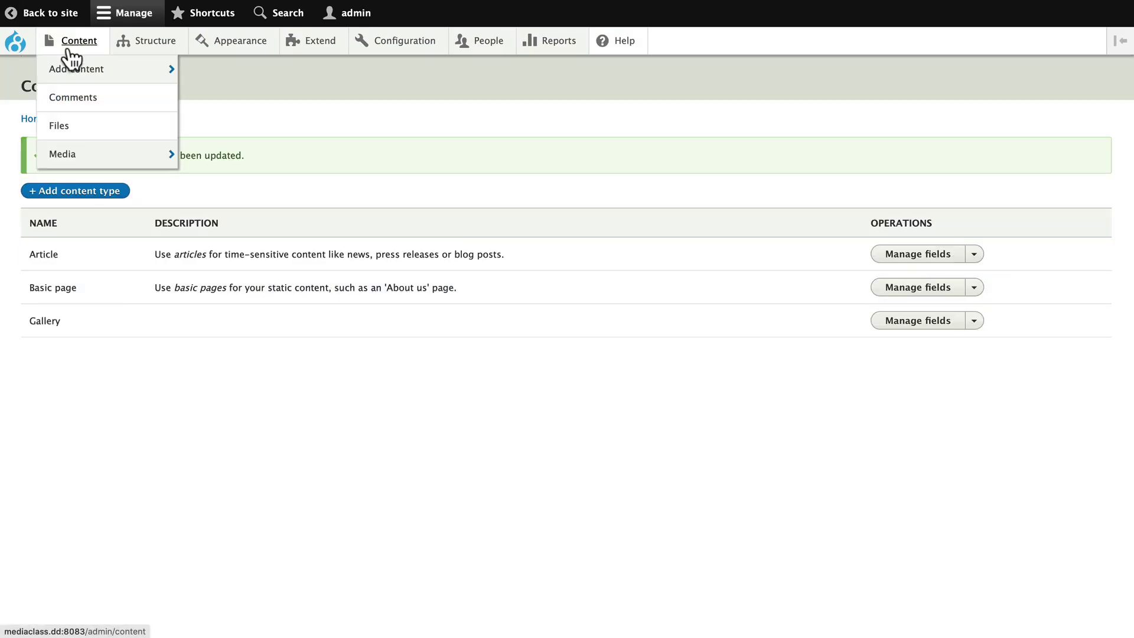
{"action": "mouse_move", "coordinate": [77, 69]}
{"action": "left_click", "coordinate": [209, 76]}
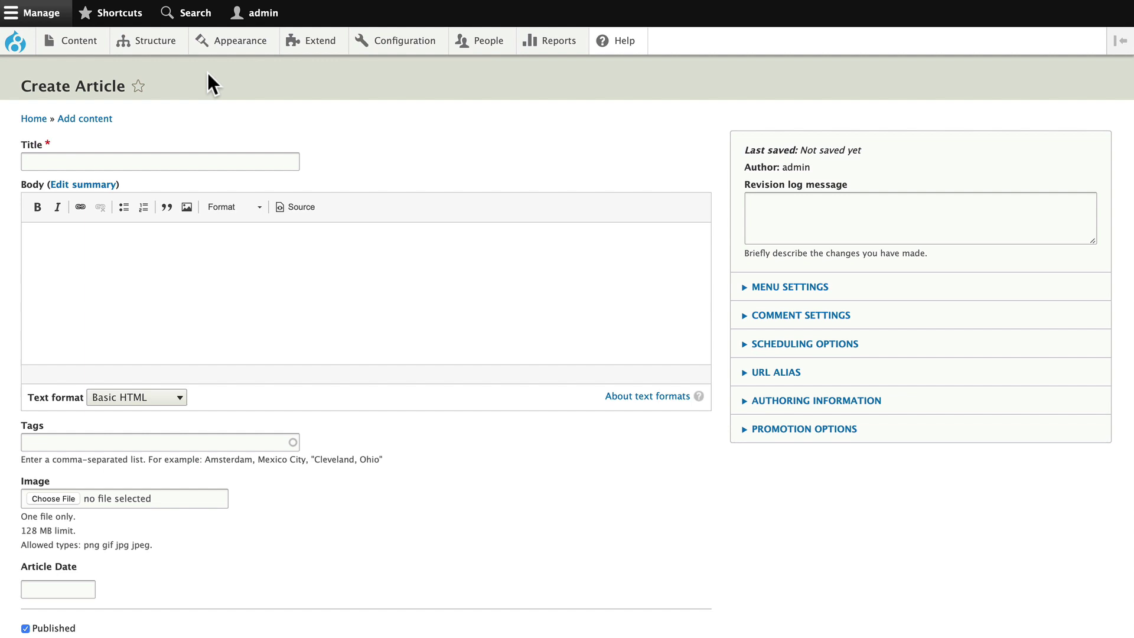
{"action": "scroll", "coordinate": [753, 359], "scroll_direction": "down", "scroll_amount": 2}
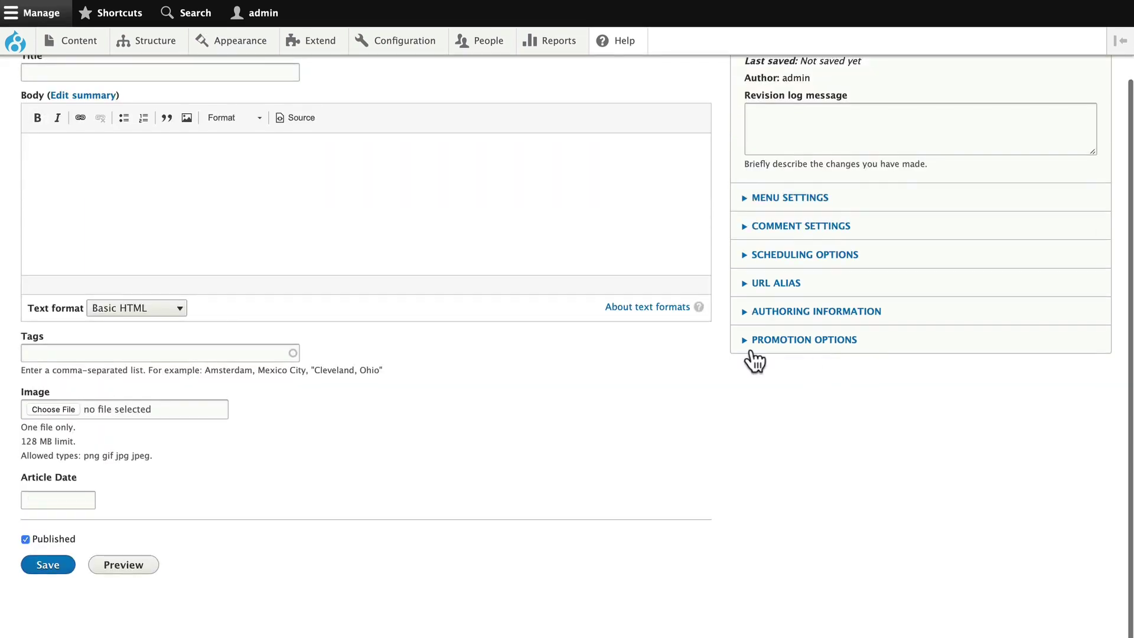
Schedule the article to publish on 2020-05-06 and unpublish on 2020-05-18.
{"action": "left_click", "coordinate": [781, 258]}
{"action": "left_click", "coordinate": [759, 297]}
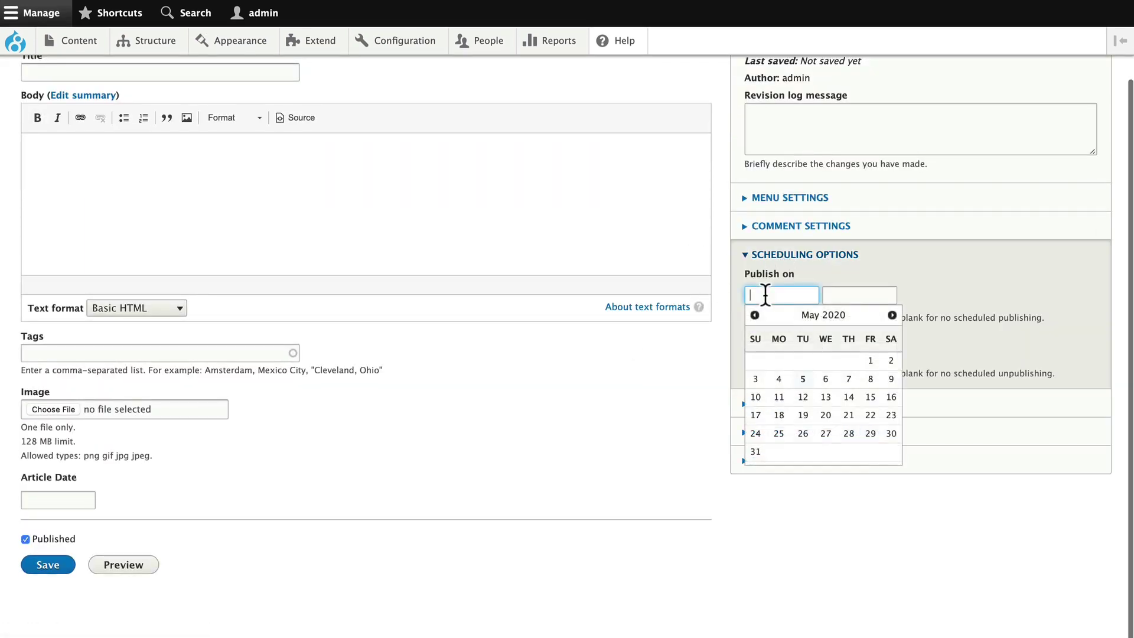
{"action": "left_click", "coordinate": [827, 390]}
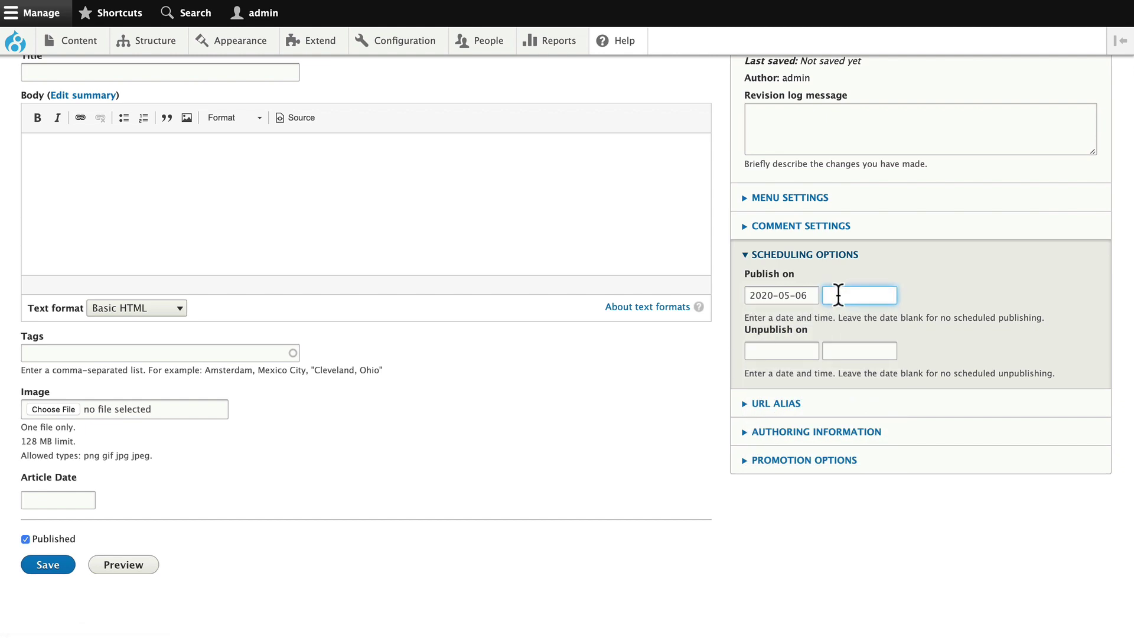
{"action": "left_click", "coordinate": [769, 351]}
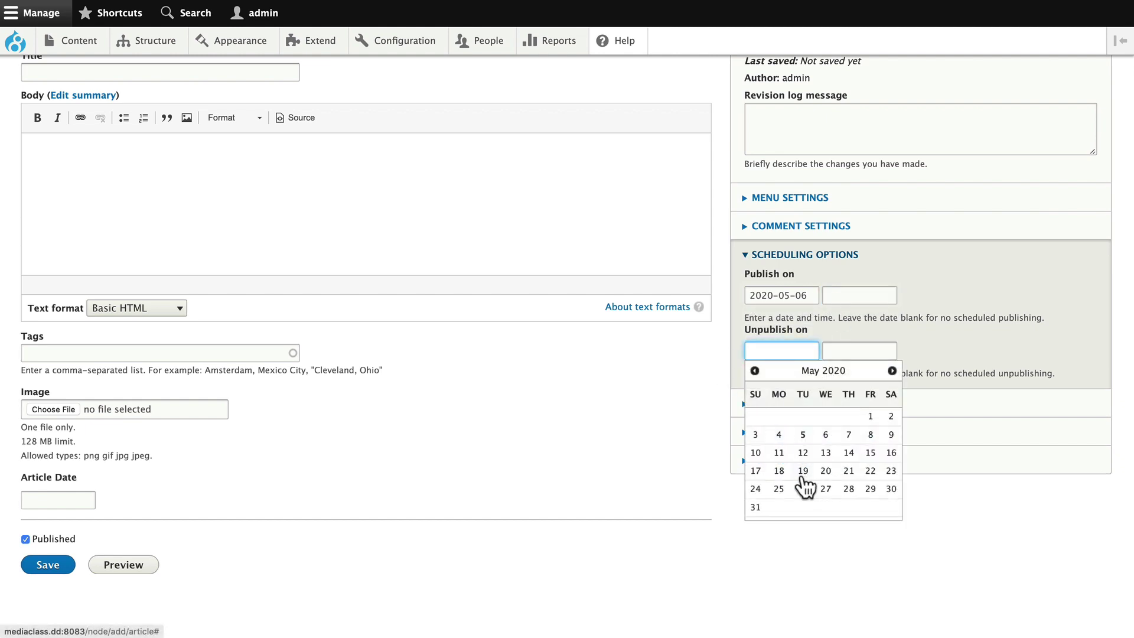
{"action": "left_click", "coordinate": [779, 474]}
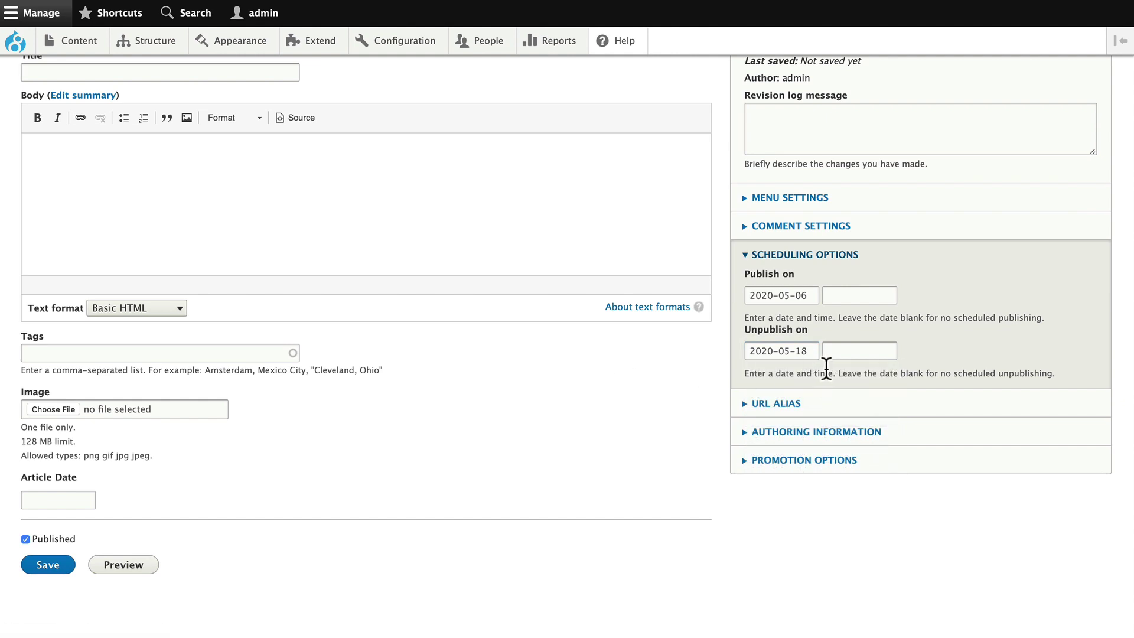